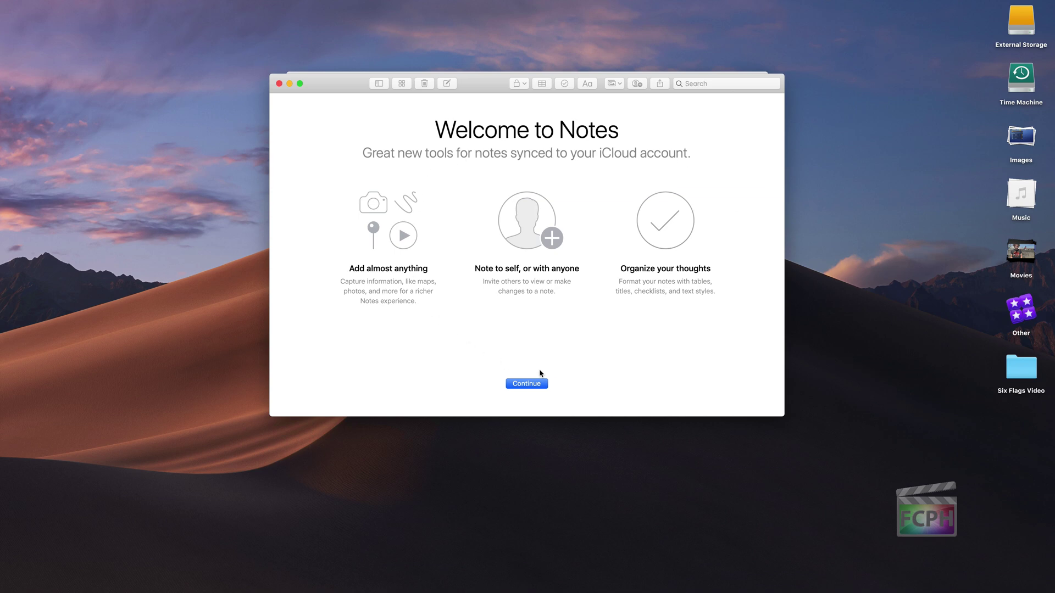
Dismiss the Welcome to Notes screen to reach the main notes window.
{"action": "left_click", "coordinate": [531, 385]}
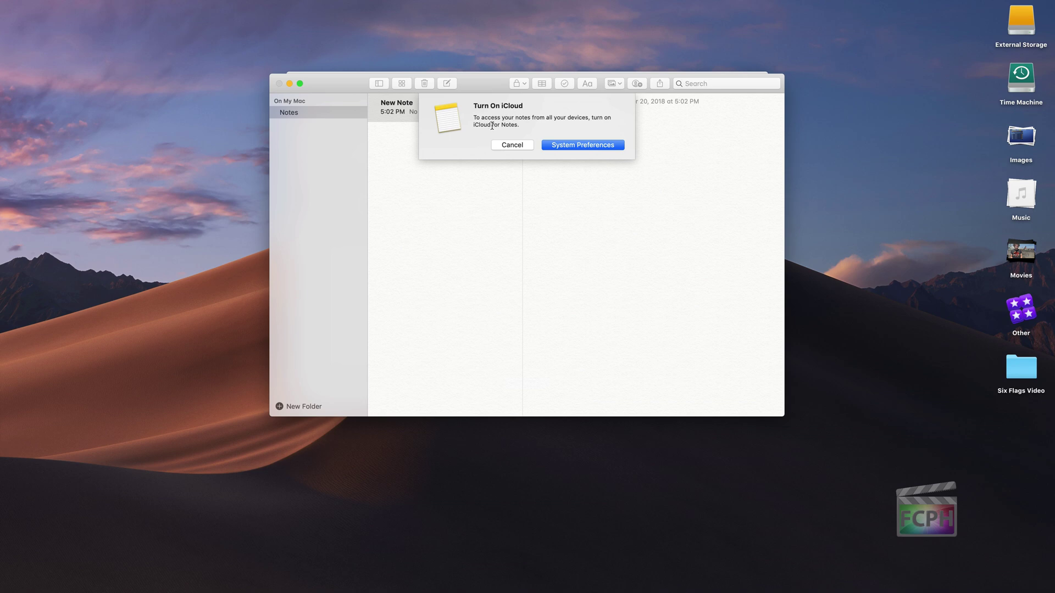
Decline the Turn On iCloud prompt to keep notes stored locally.
{"action": "left_click", "coordinate": [511, 146]}
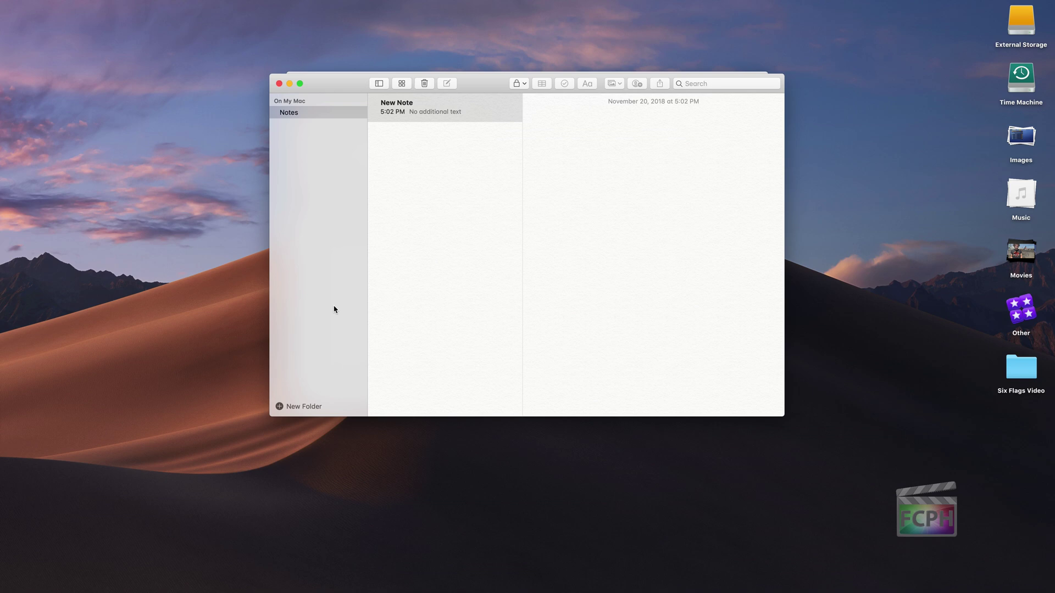
Add a 'Final Cut' folder under On My Mac, then show All on My Mac.
{"action": "left_click", "coordinate": [279, 406]}
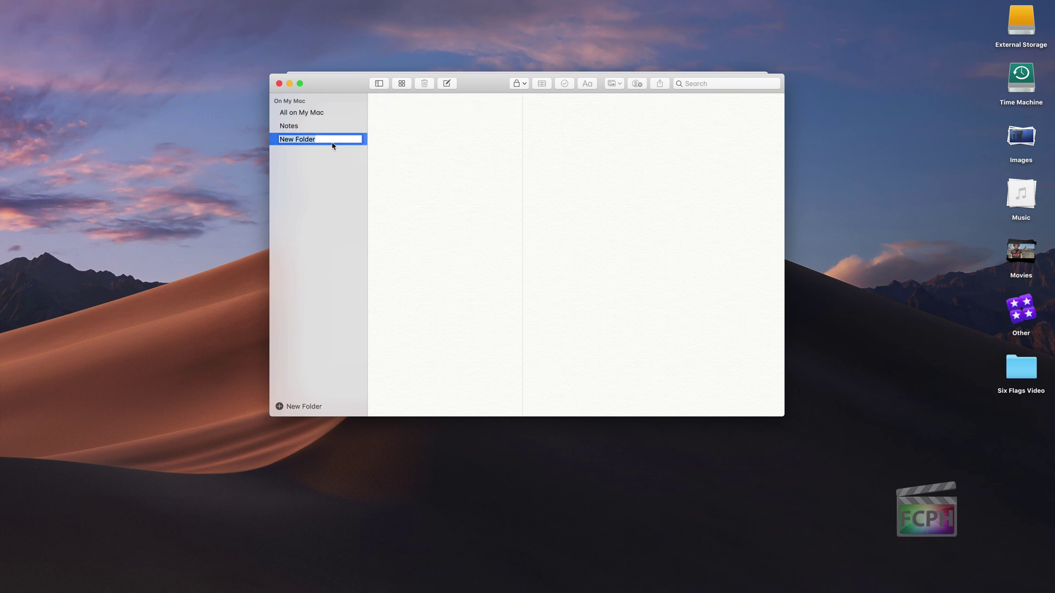
{"action": "type", "text": "Final Cut"}
{"action": "key", "text": "Return"}
{"action": "left_click", "coordinate": [304, 113]}
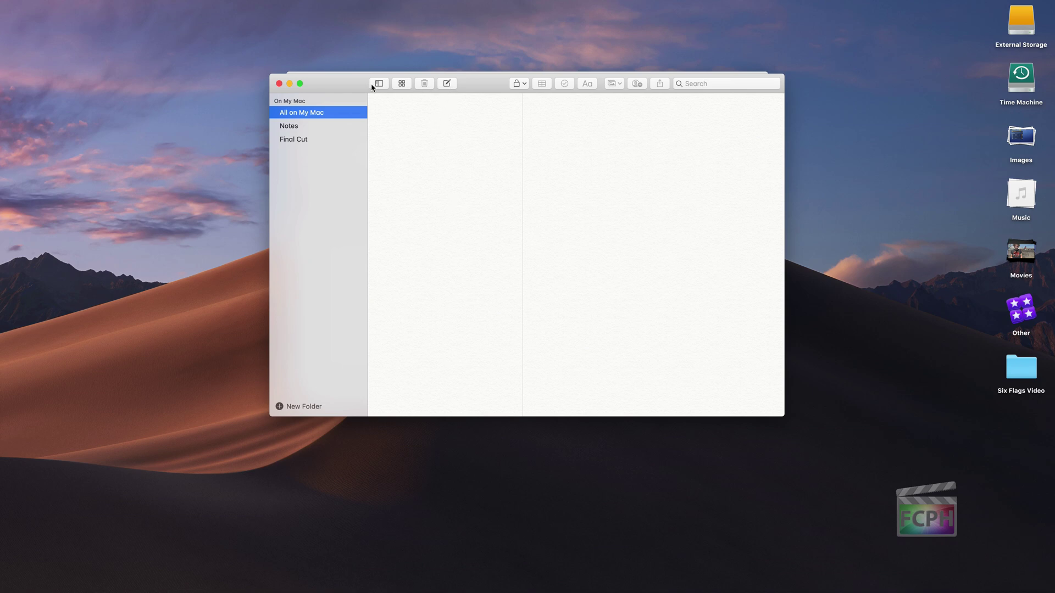
Start a new note and write 'Reminder for daily post' in it.
{"action": "left_click", "coordinate": [446, 84]}
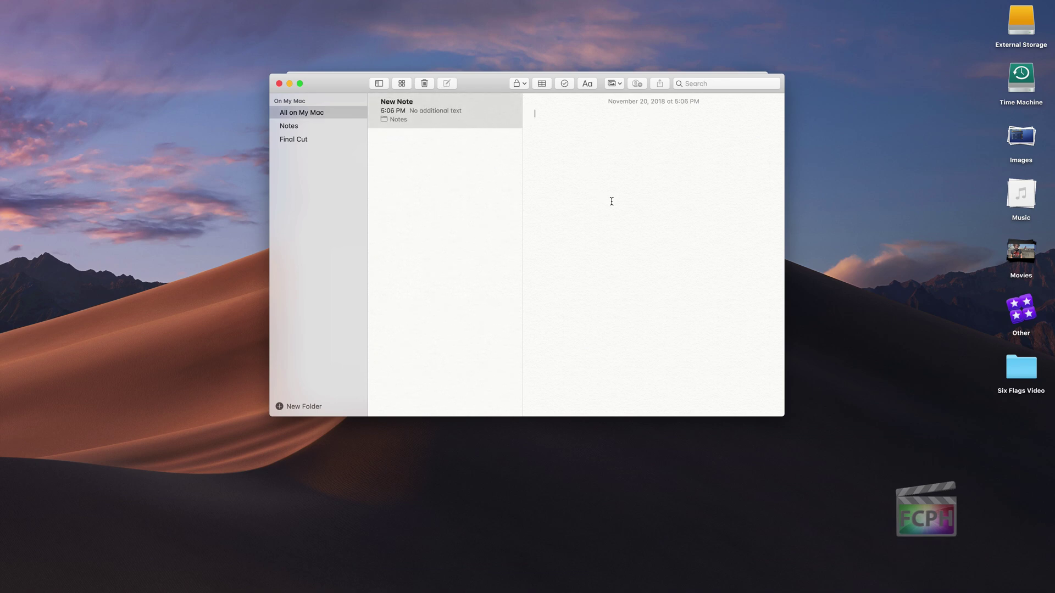
{"action": "type", "text": "R"}
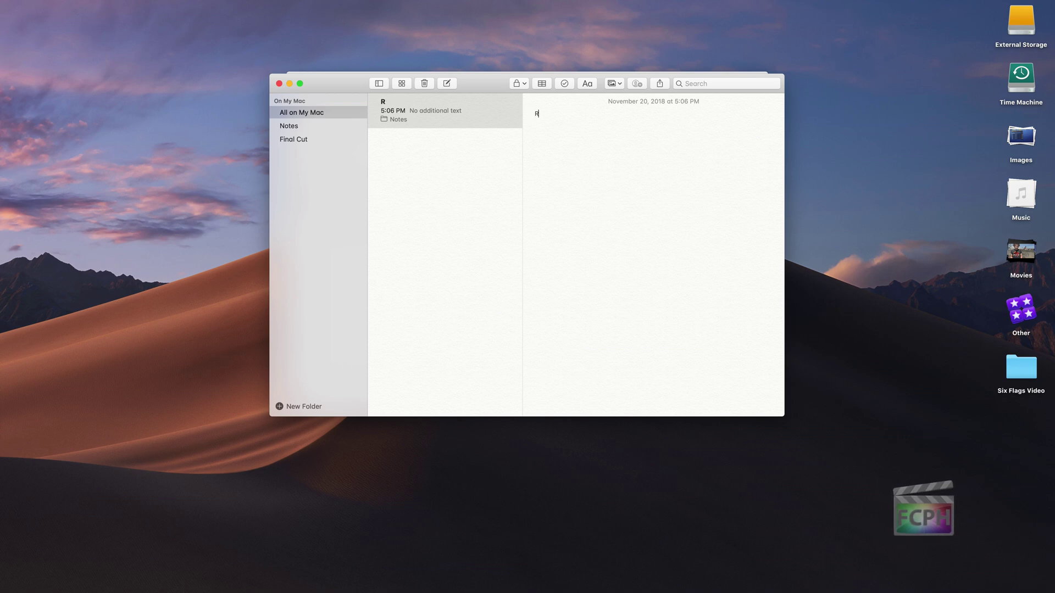
{"action": "type", "text": "eminder for da"}
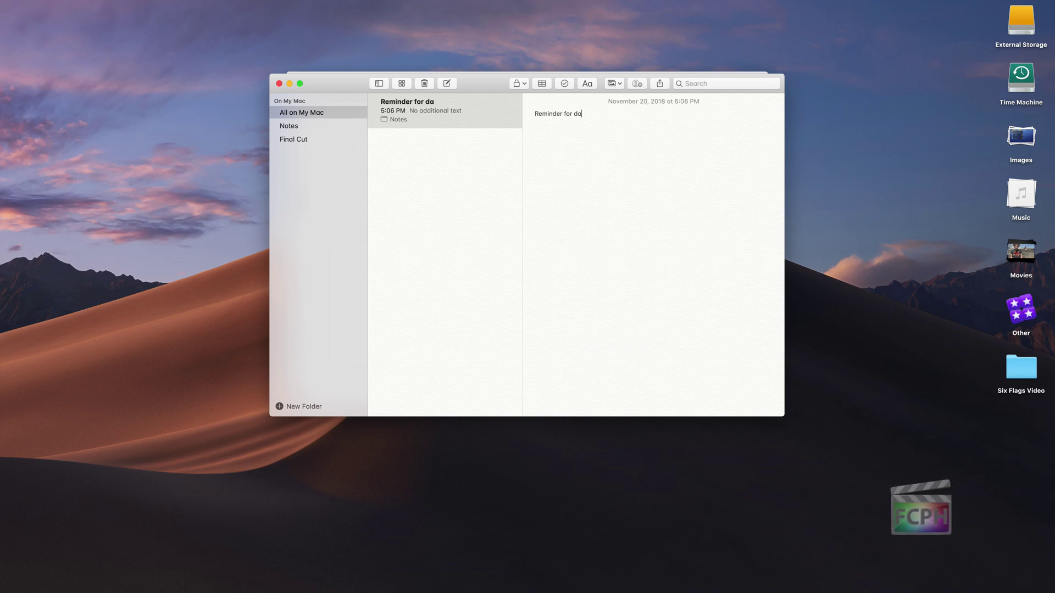
{"action": "type", "text": "ily post"}
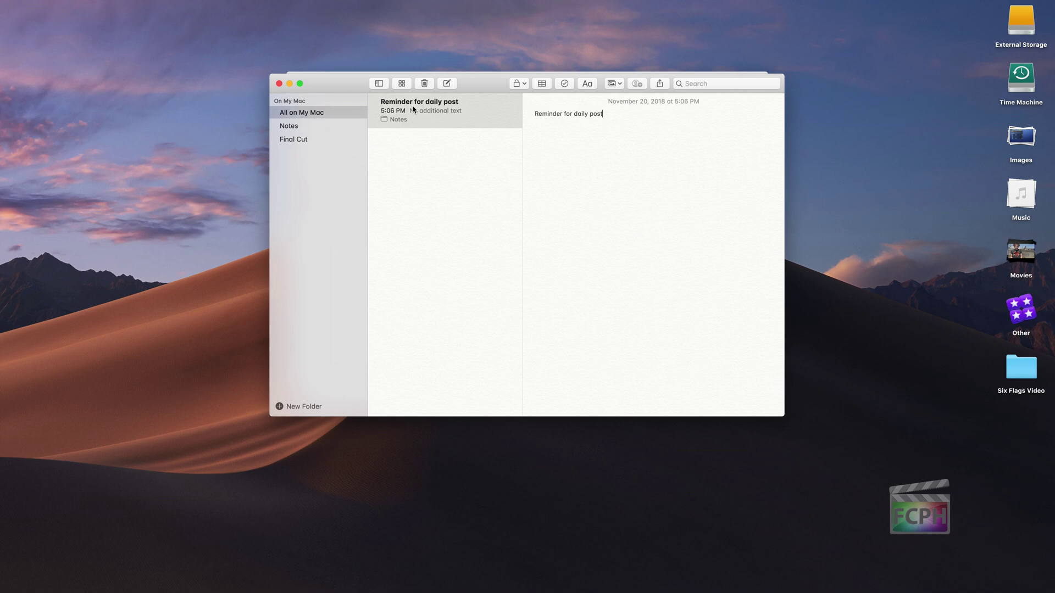
Drag the 'Reminder for daily post' note onto the Final Cut folder.
{"action": "left_click_drag", "start_coordinate": [438, 119], "coordinate": [302, 139]}
Minimize Notes and raise the Contacts window above Calendar.
{"action": "left_click", "coordinate": [291, 85]}
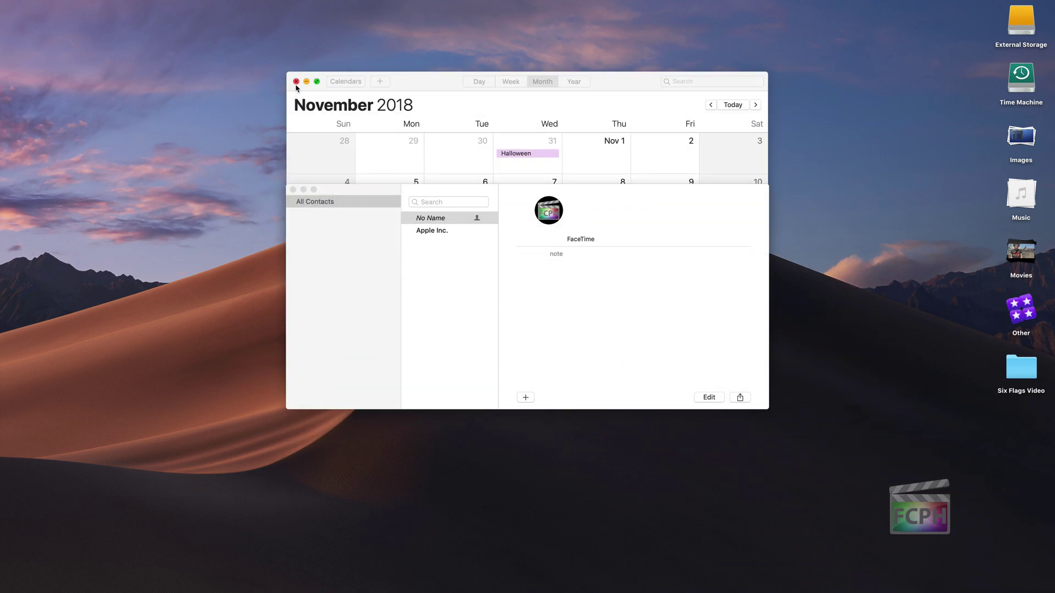
{"action": "left_click_drag", "start_coordinate": [612, 202], "coordinate": [608, 130]}
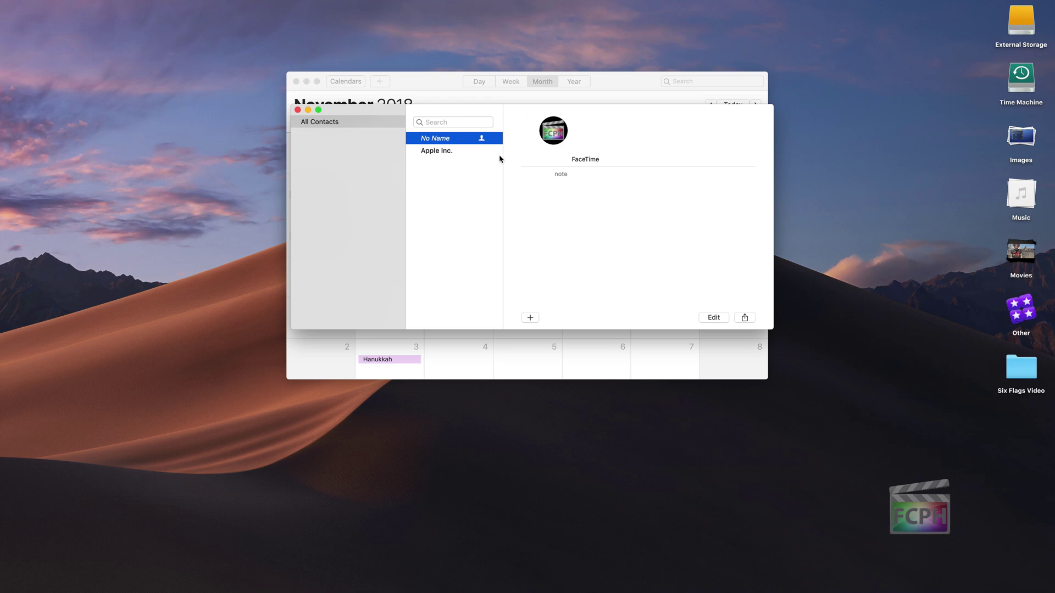
Edit the blank card, mark it as a company, and name it 'FinalCutProHelp'.
{"action": "left_click", "coordinate": [714, 317]}
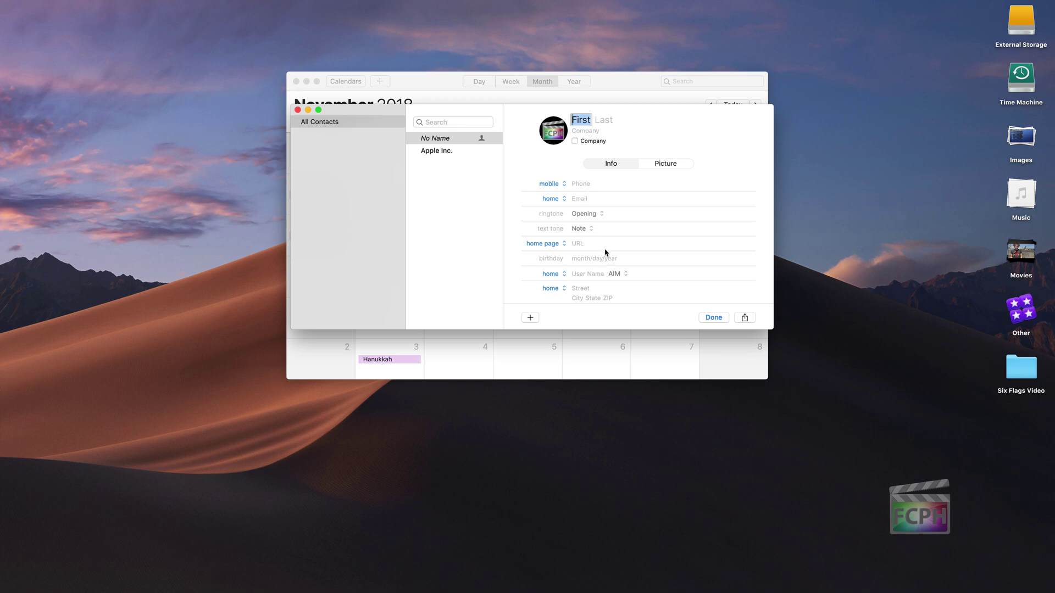
{"action": "left_click", "coordinate": [575, 141]}
{"action": "left_click", "coordinate": [580, 120]}
{"action": "type", "text": "FinalCutPro"}
{"action": "type", "text": "Help"}
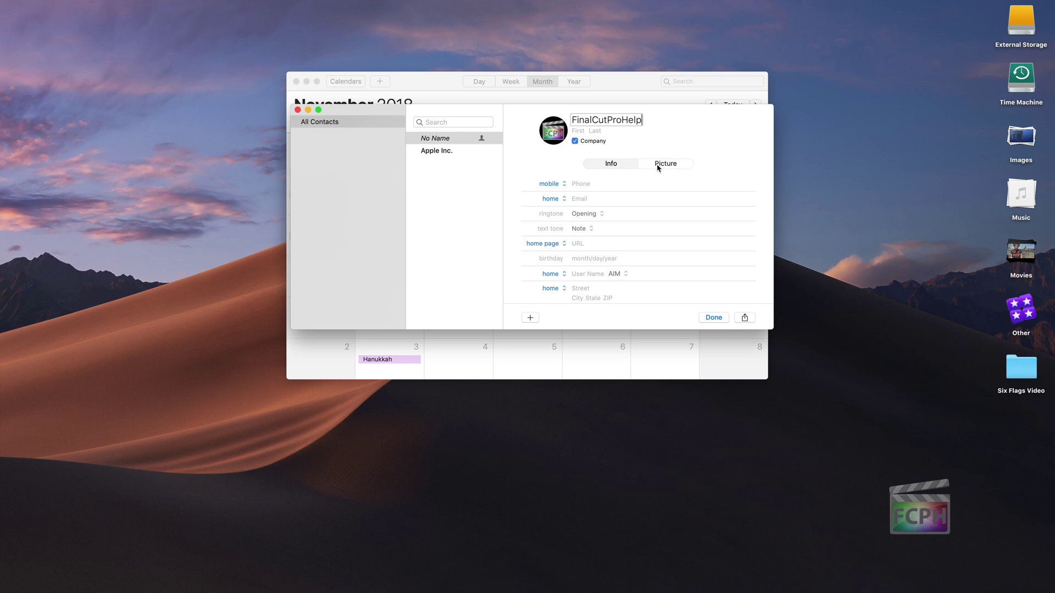
{"action": "left_click", "coordinate": [552, 188]}
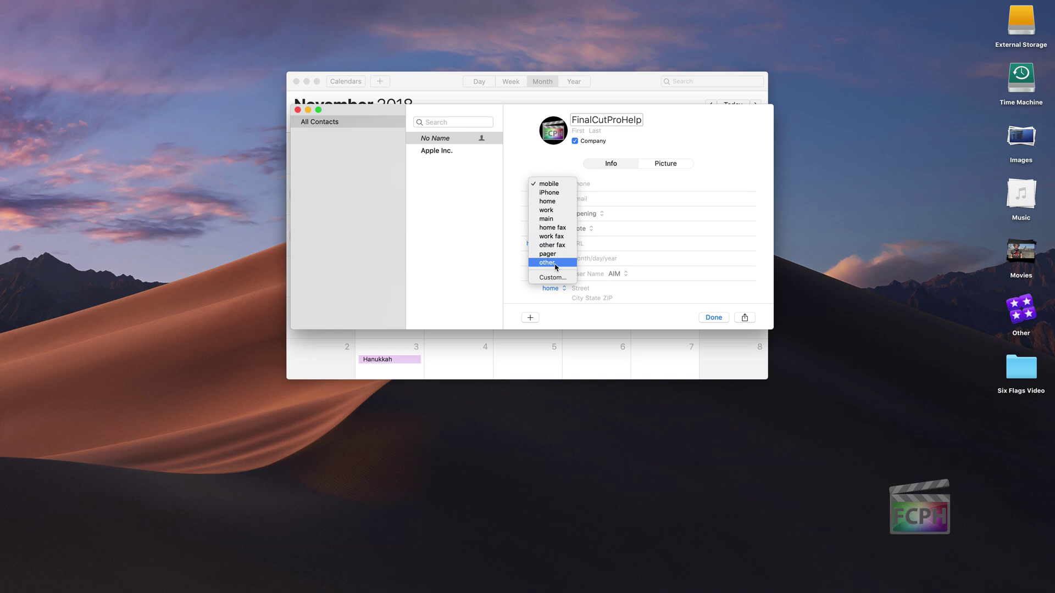
Give the card's e-mail field a custom label named 'Main'.
{"action": "left_click", "coordinate": [661, 190]}
{"action": "left_click", "coordinate": [559, 201]}
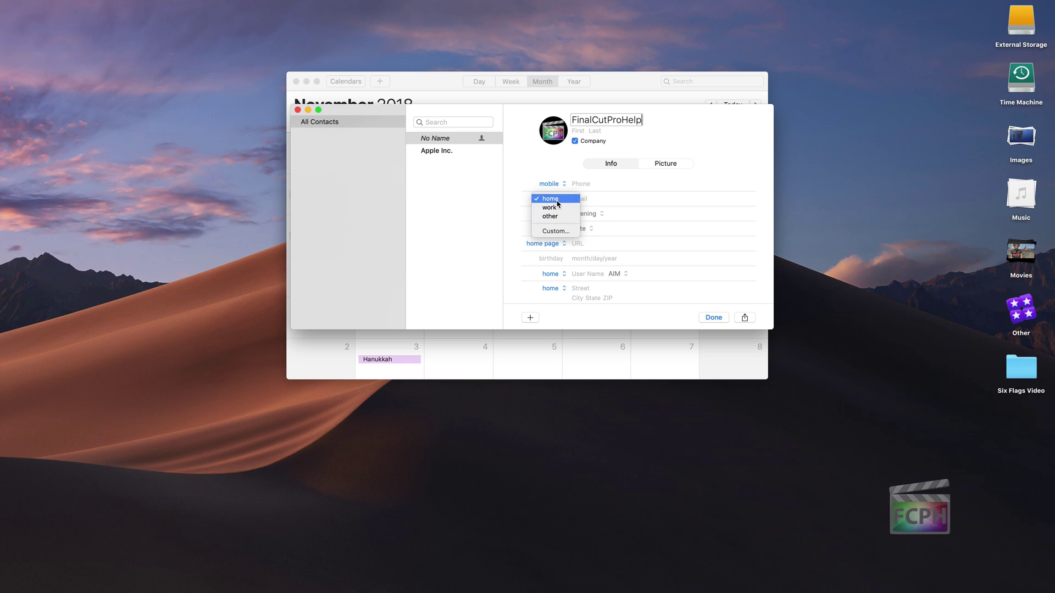
{"action": "left_click", "coordinate": [557, 231]}
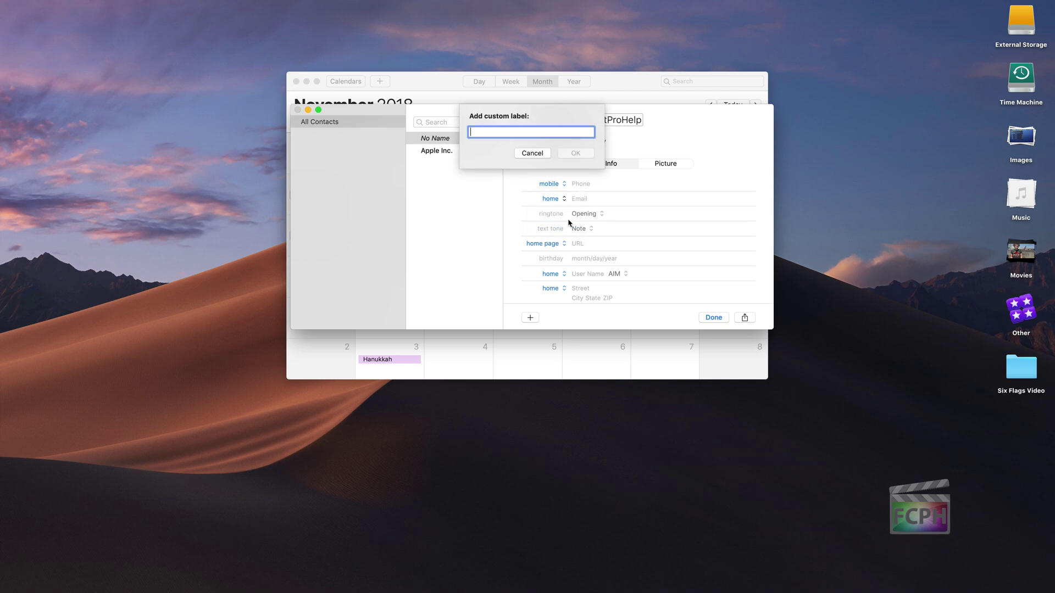
{"action": "type", "text": "Main"}
{"action": "key", "text": "Return"}
Enter the company's e-mail address under Main and save the card.
{"action": "left_click", "coordinate": [579, 197]}
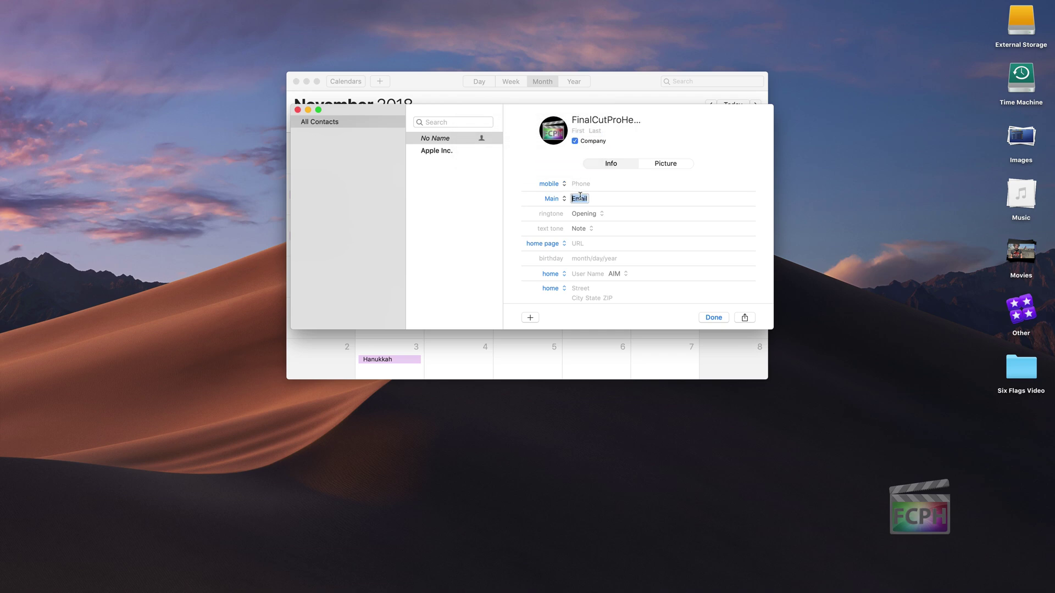
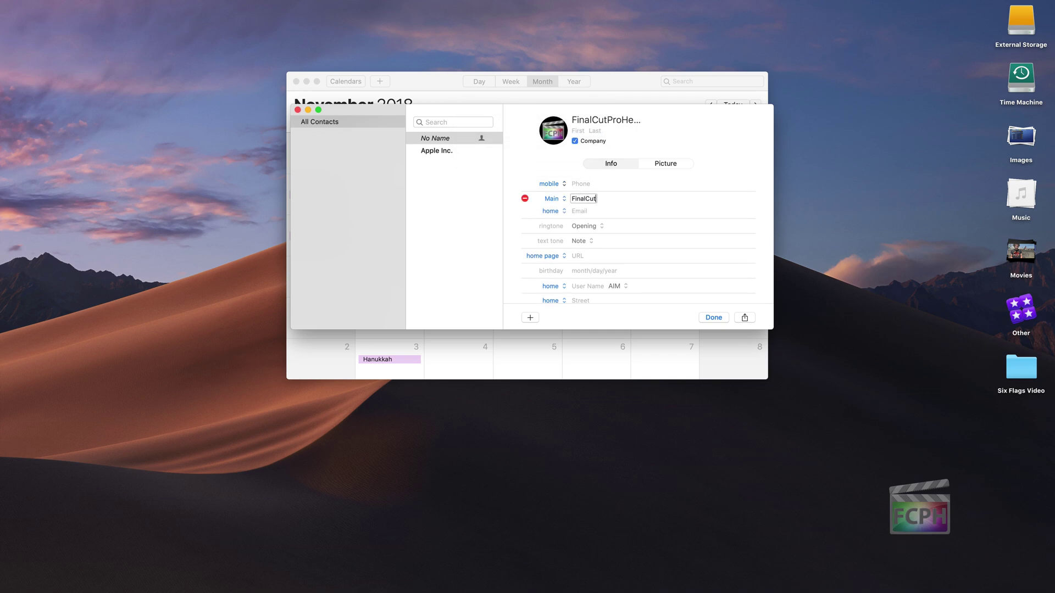
{"action": "left_click", "coordinate": [712, 318]}
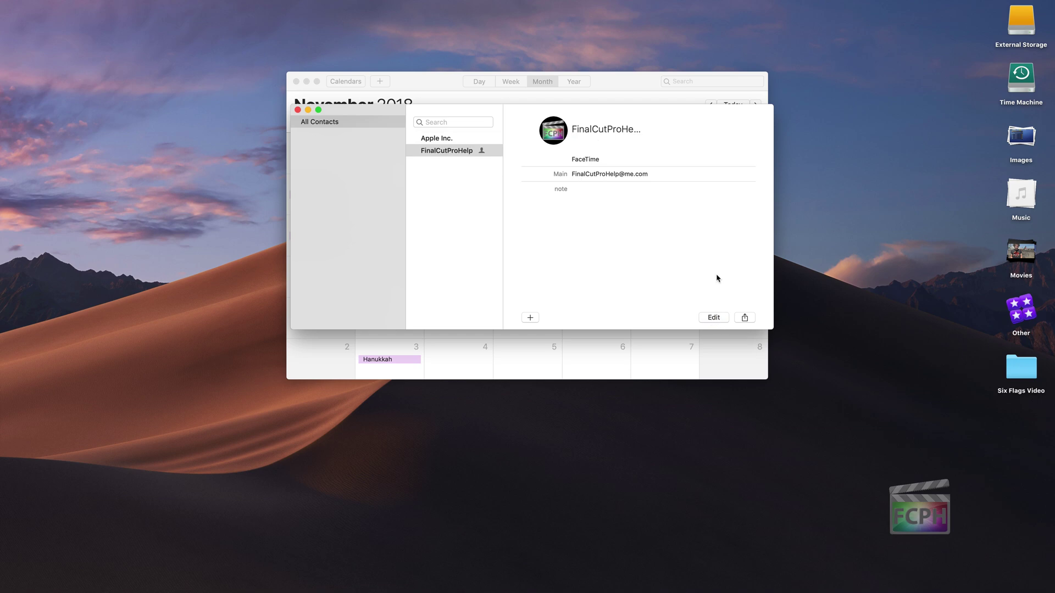
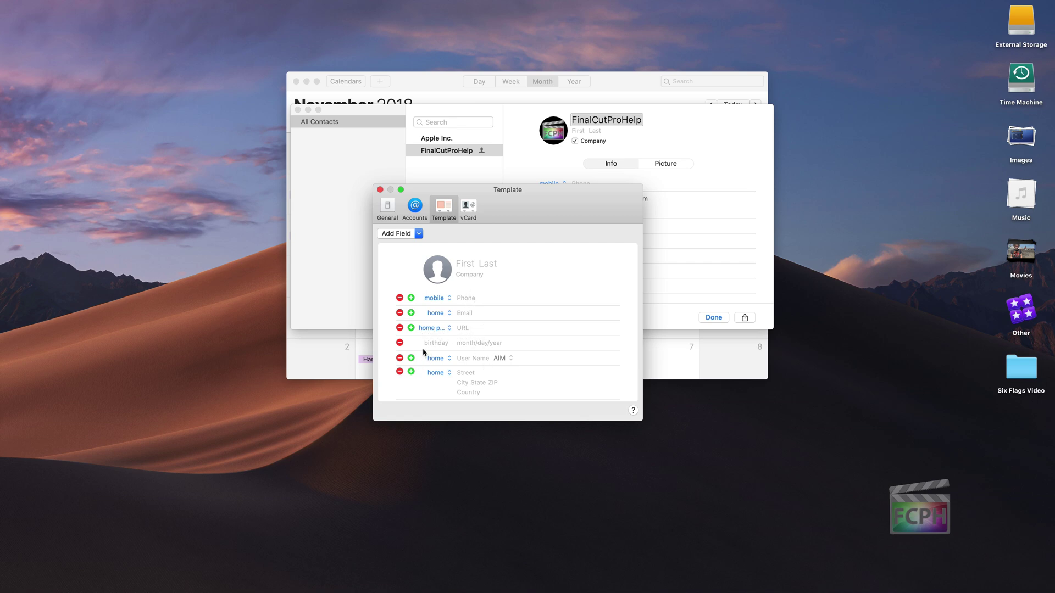
Remove the birthday and home address fields from the Contacts template and add a Twitter field.
{"action": "left_click", "coordinate": [399, 343]}
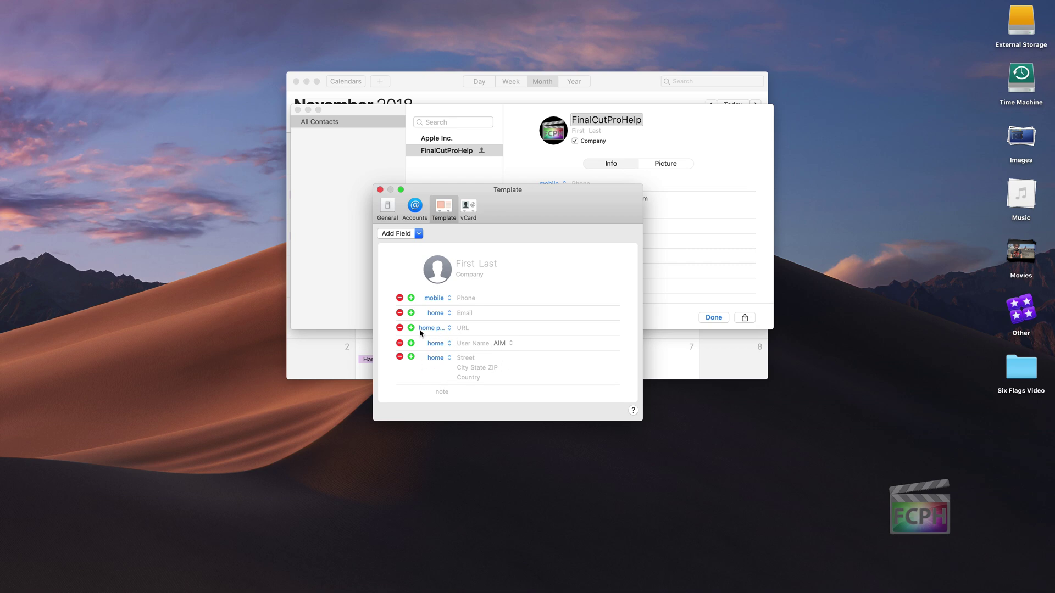
{"action": "left_click", "coordinate": [399, 357]}
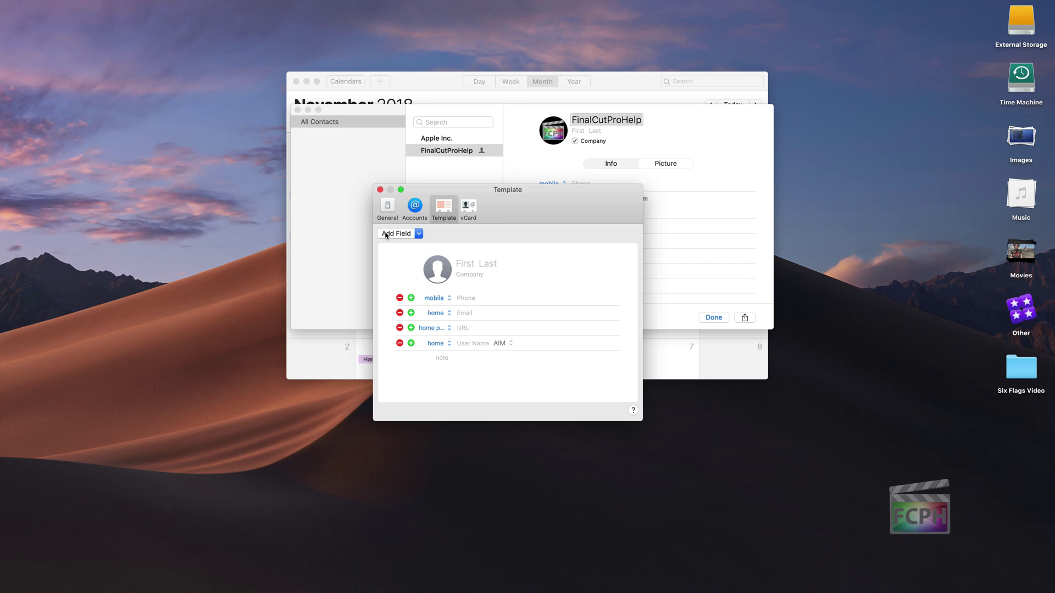
{"action": "left_click", "coordinate": [415, 236]}
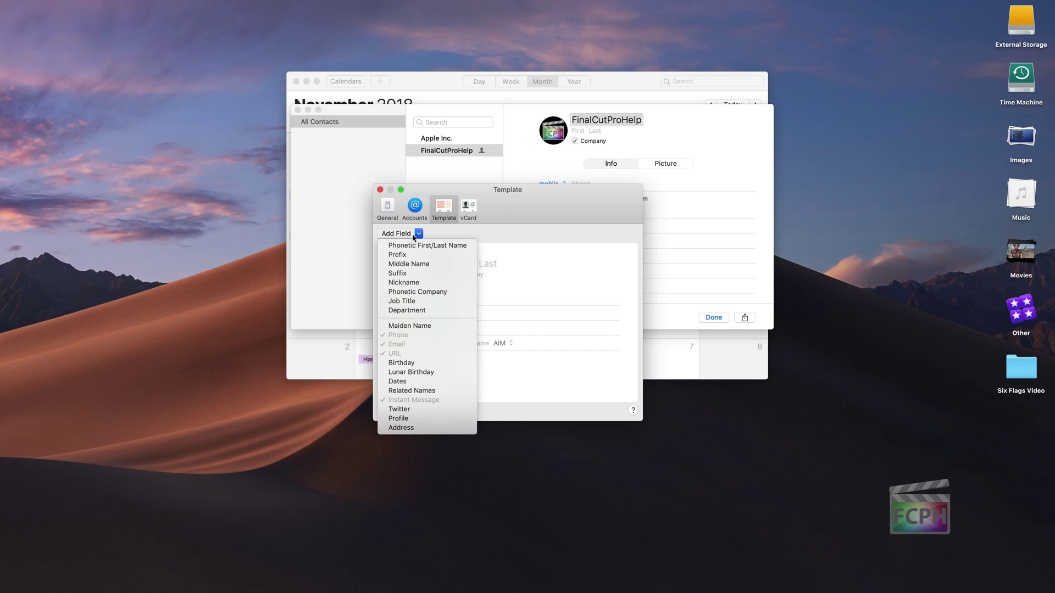
{"action": "left_click", "coordinate": [417, 410]}
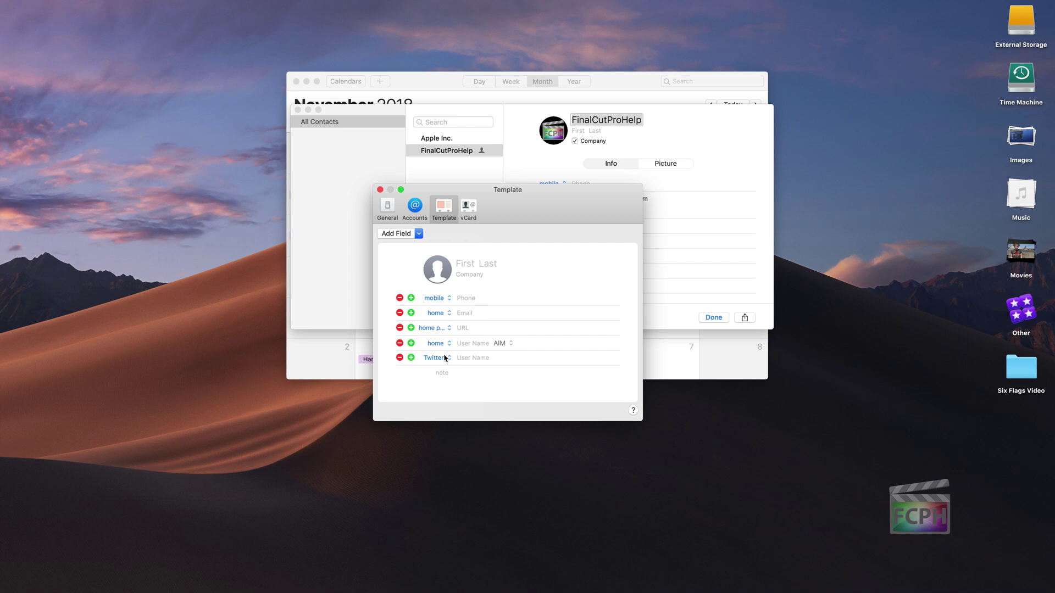
Close the template preferences, finish editing the contact card, and close Contacts.
{"action": "left_click", "coordinate": [379, 191]}
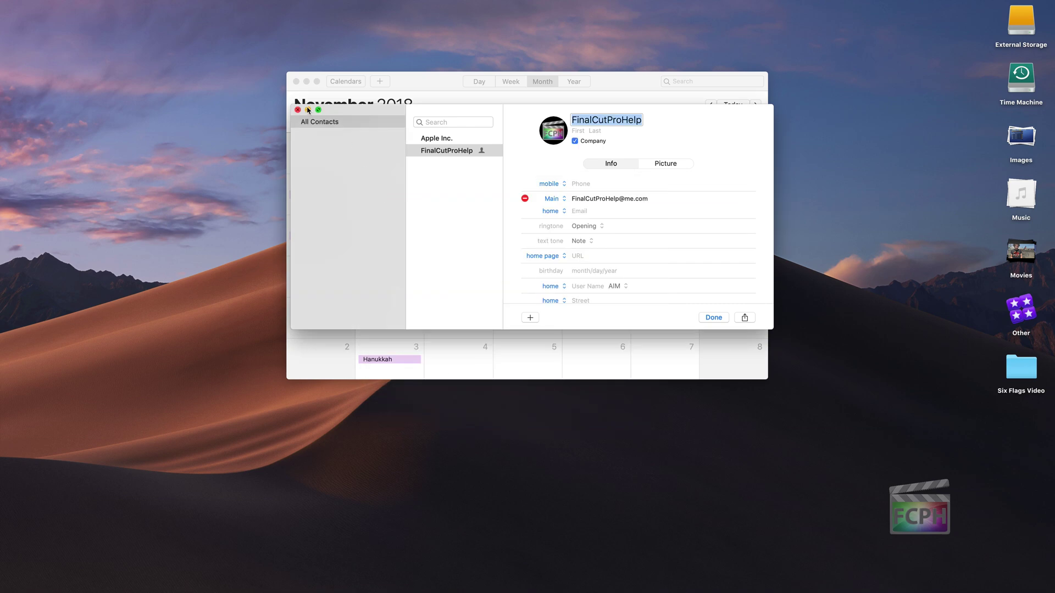
{"action": "left_click", "coordinate": [710, 316]}
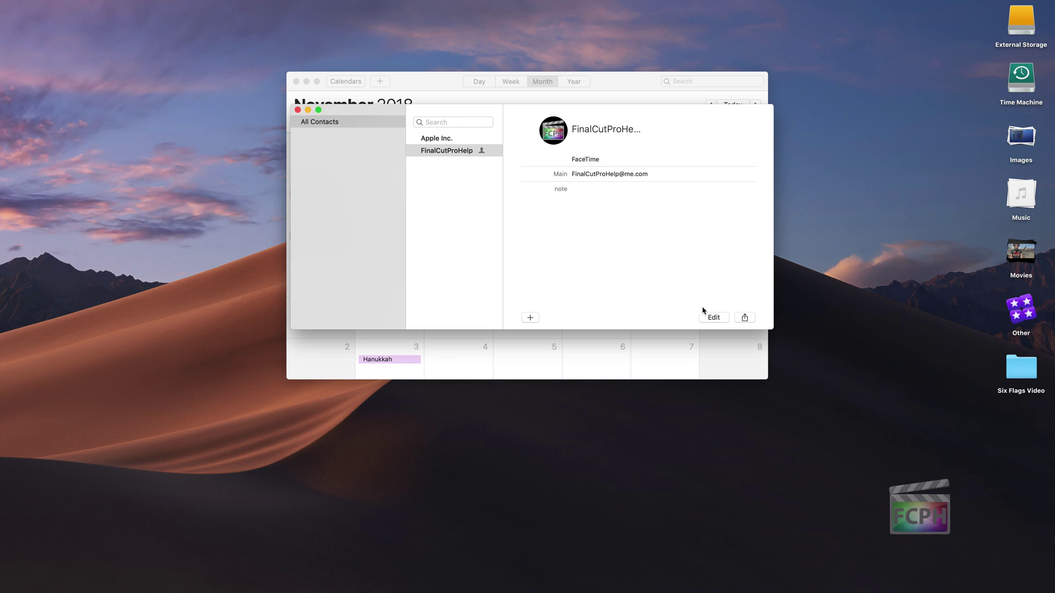
{"action": "left_click", "coordinate": [297, 110]}
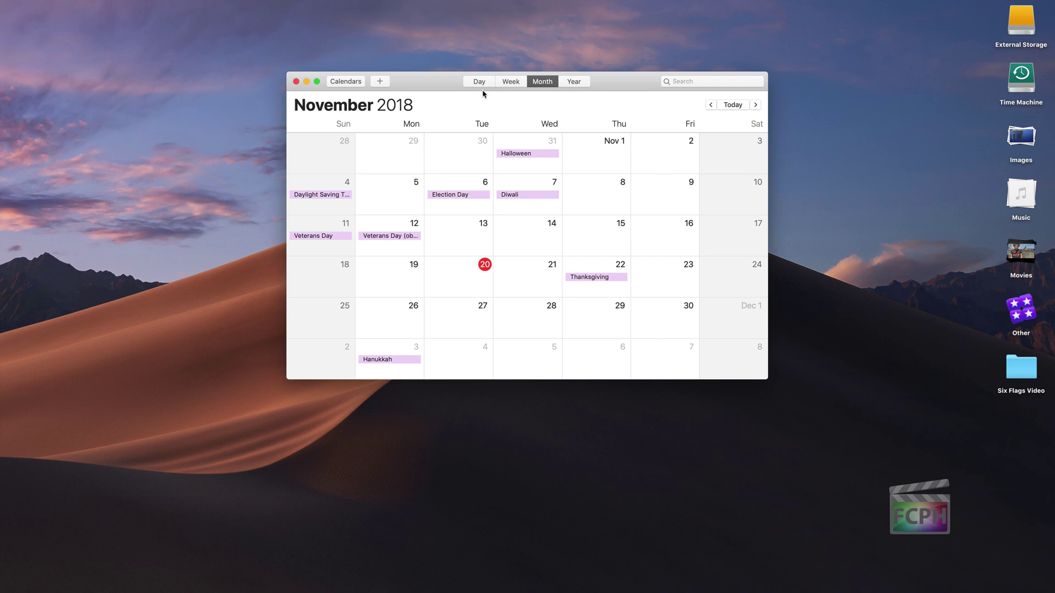
Switch Calendar to week view and bring the early-morning hours into view.
{"action": "left_click", "coordinate": [517, 84]}
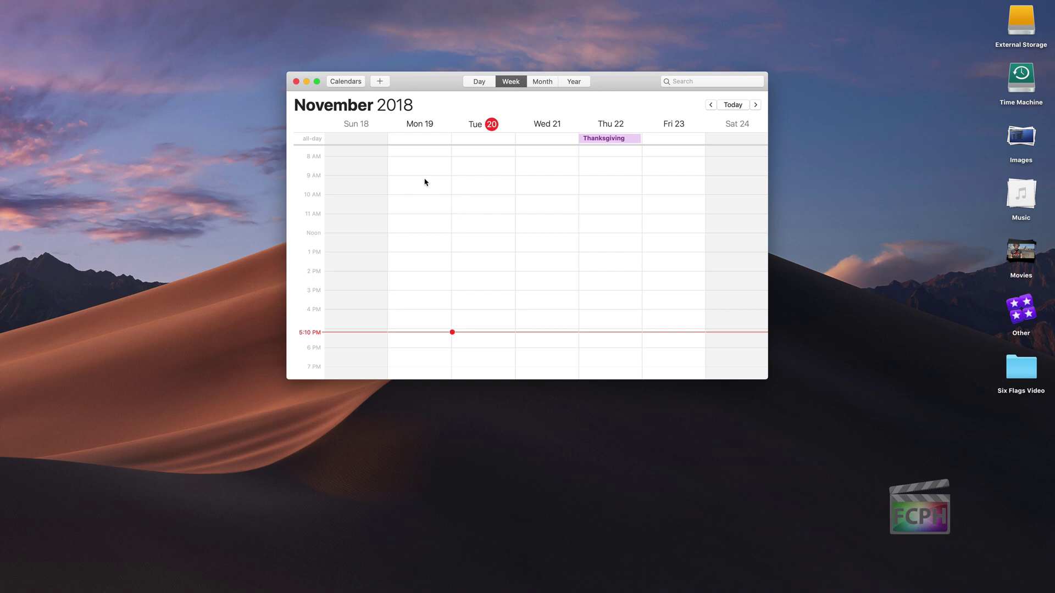
{"action": "left_click_drag", "start_coordinate": [761, 373], "coordinate": [974, 567]}
{"action": "left_click_drag", "start_coordinate": [290, 74], "coordinate": [215, 15]}
{"action": "scroll", "coordinate": [319, 264], "scroll_direction": "up", "scroll_amount": 10}
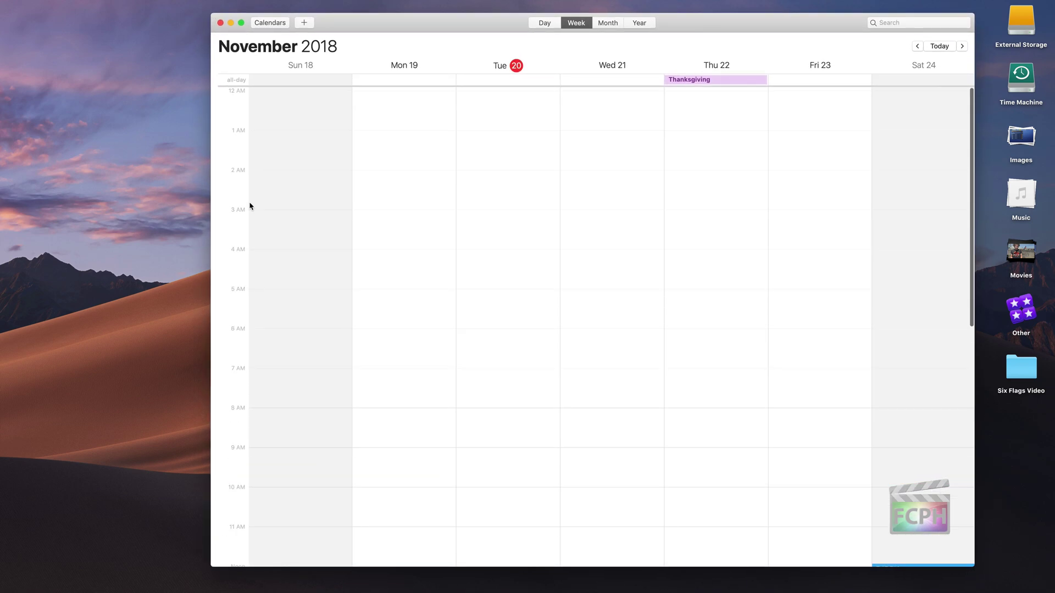
{"action": "scroll", "coordinate": [333, 314], "scroll_direction": "down", "scroll_amount": 10}
{"action": "scroll", "coordinate": [333, 314], "scroll_direction": "up", "scroll_amount": 5}
Create a 'Live Stream' event on Tuesday, Nov 20 from 4 to 6 AM in the Work calendar.
{"action": "left_click_drag", "start_coordinate": [487, 183], "coordinate": [489, 260]}
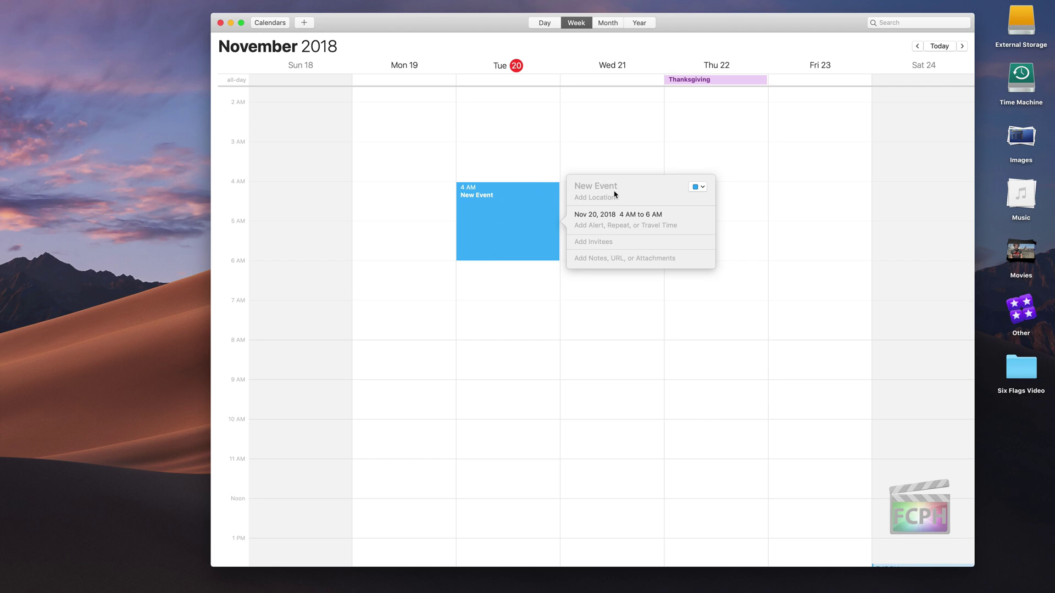
{"action": "type", "text": "Live Stream"}
{"action": "key", "text": "BackSpace"}
{"action": "left_click", "coordinate": [703, 187]}
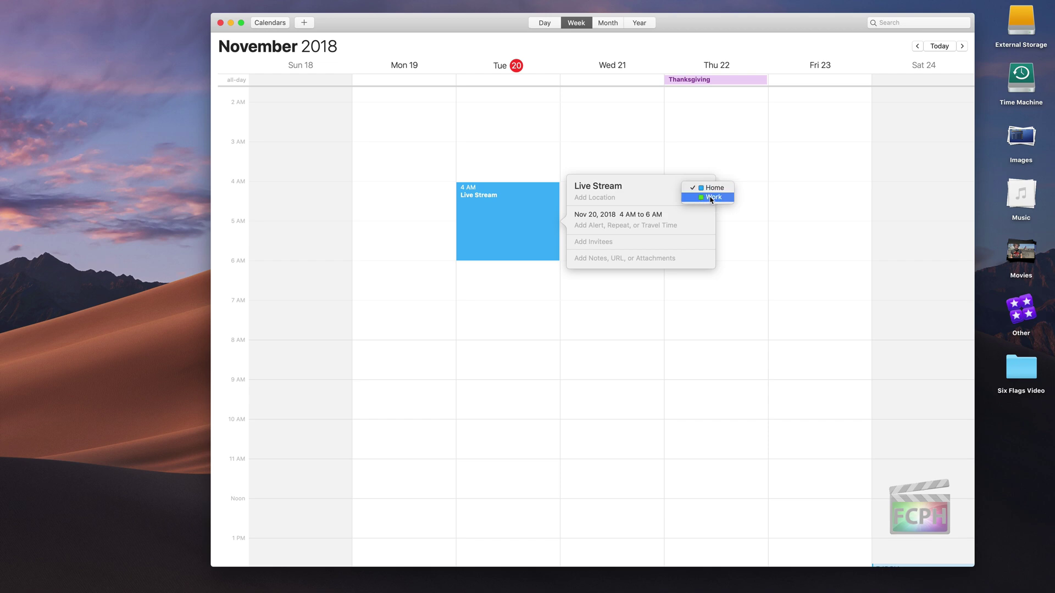
{"action": "left_click", "coordinate": [701, 198]}
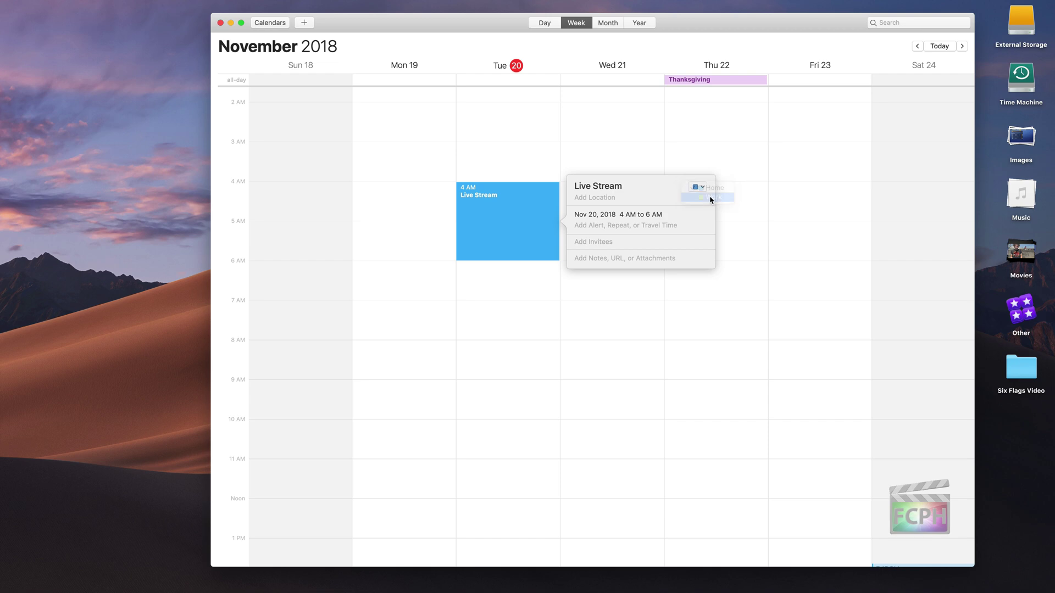
{"action": "left_click", "coordinate": [511, 216]}
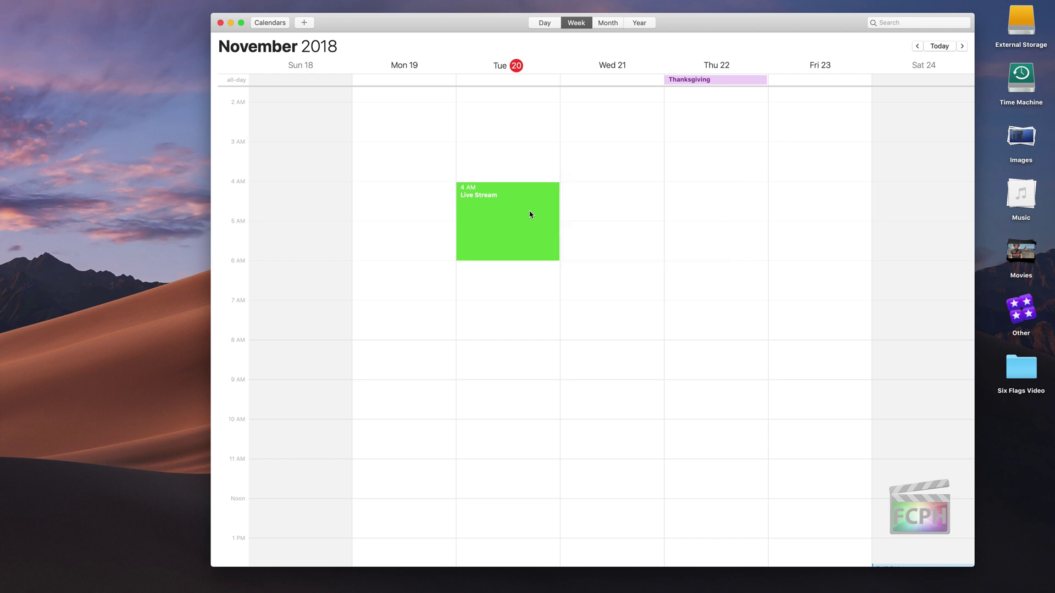
Show the sidebar listing Home, Work, Birthdays and US Holidays, then open and dismiss quick event entry.
{"action": "left_click", "coordinate": [277, 25]}
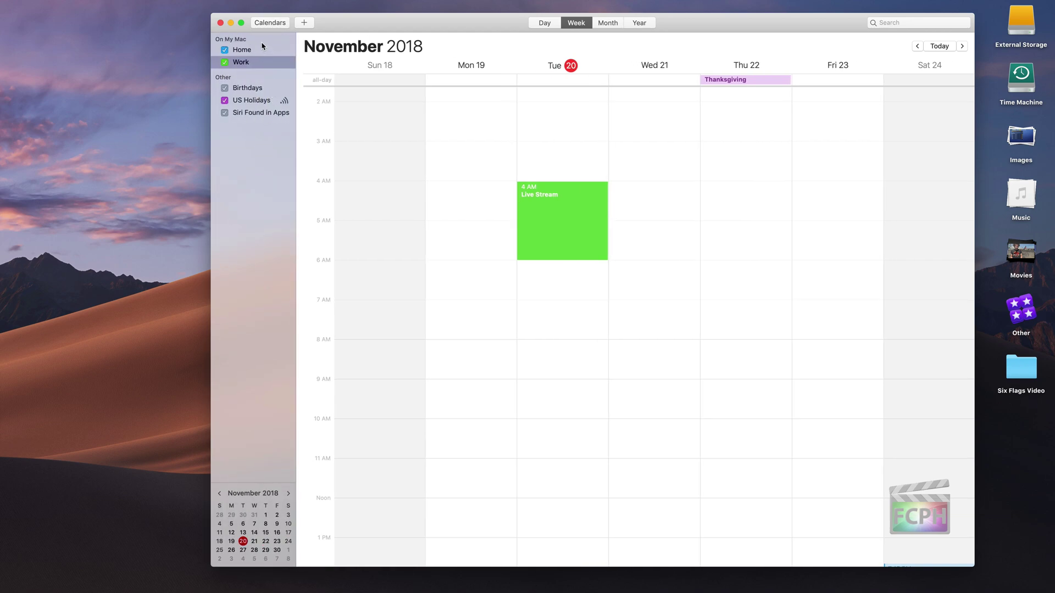
{"action": "mouse_move", "coordinate": [242, 41]}
{"action": "left_click", "coordinate": [306, 25]}
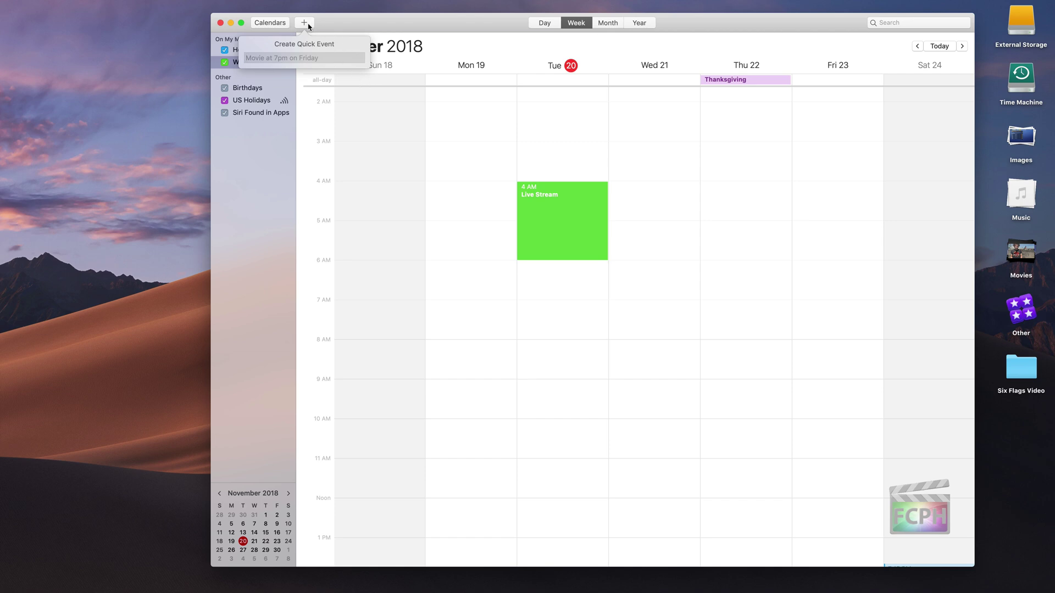
{"action": "left_click", "coordinate": [329, 29]}
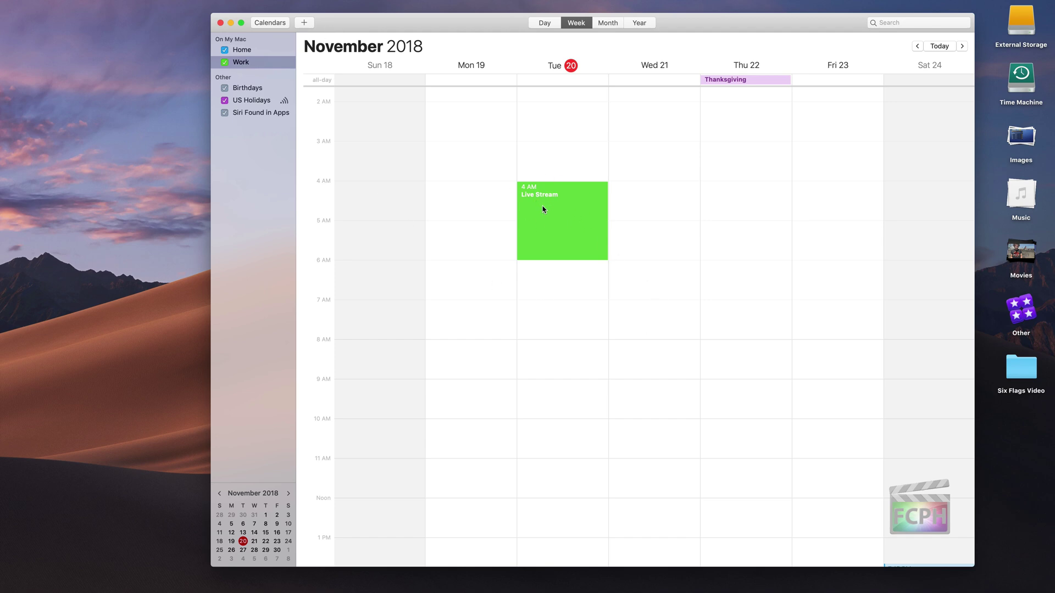
In month view, move Live Stream to Saturday, Dec 1 and delete the stray Nov 24 New Event.
{"action": "left_click", "coordinate": [608, 24]}
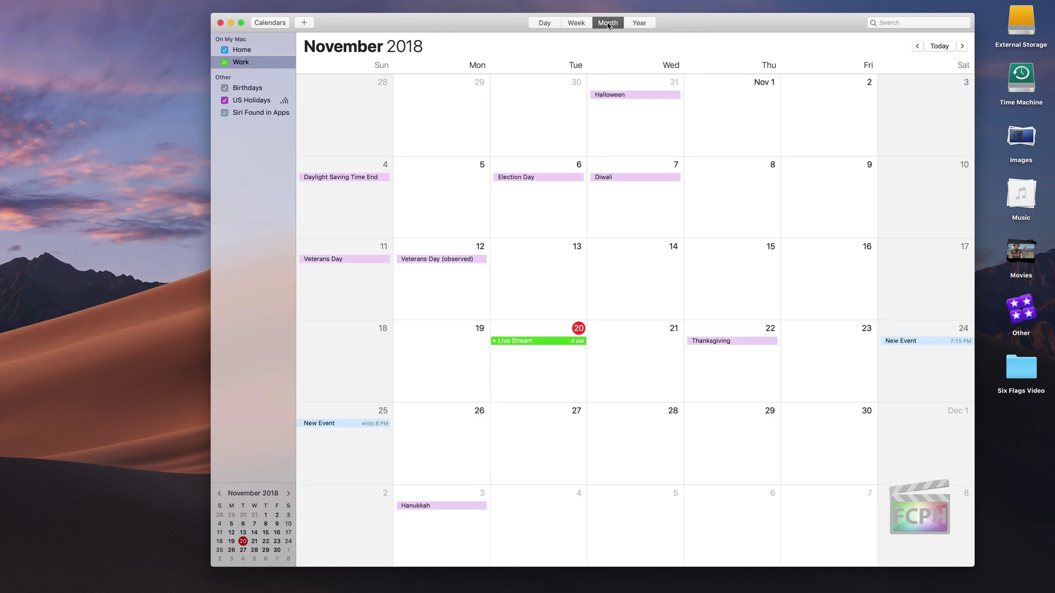
{"action": "left_click_drag", "start_coordinate": [522, 344], "coordinate": [907, 437]}
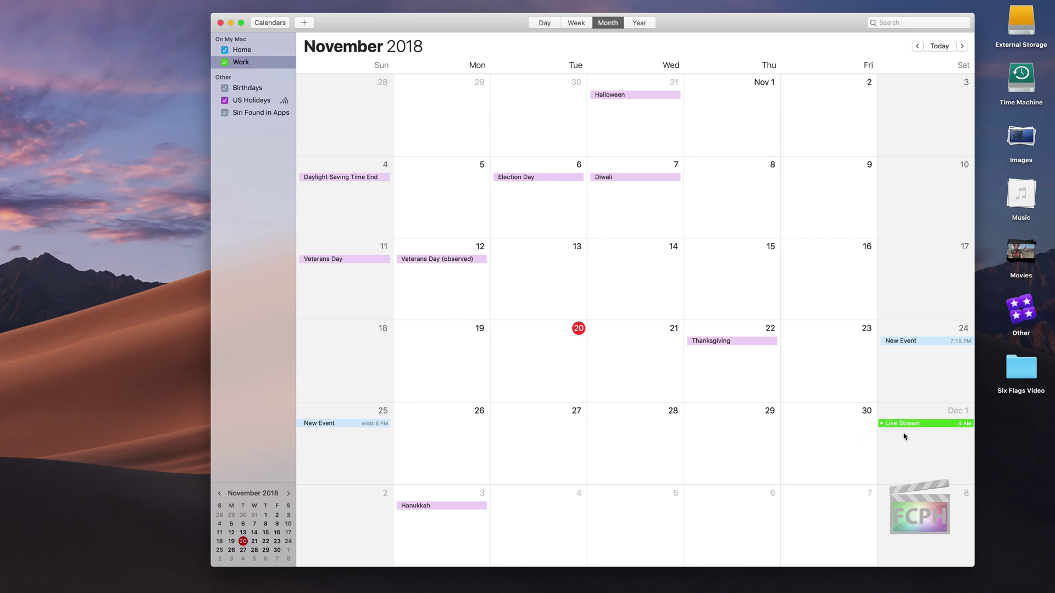
{"action": "left_click", "coordinate": [909, 343]}
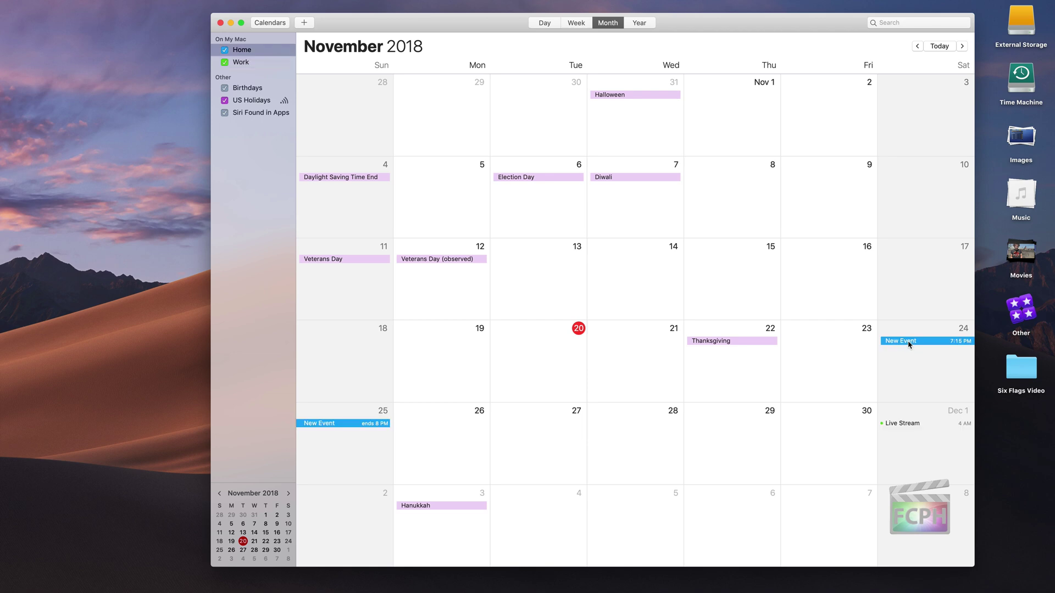
{"action": "key", "text": "Delete"}
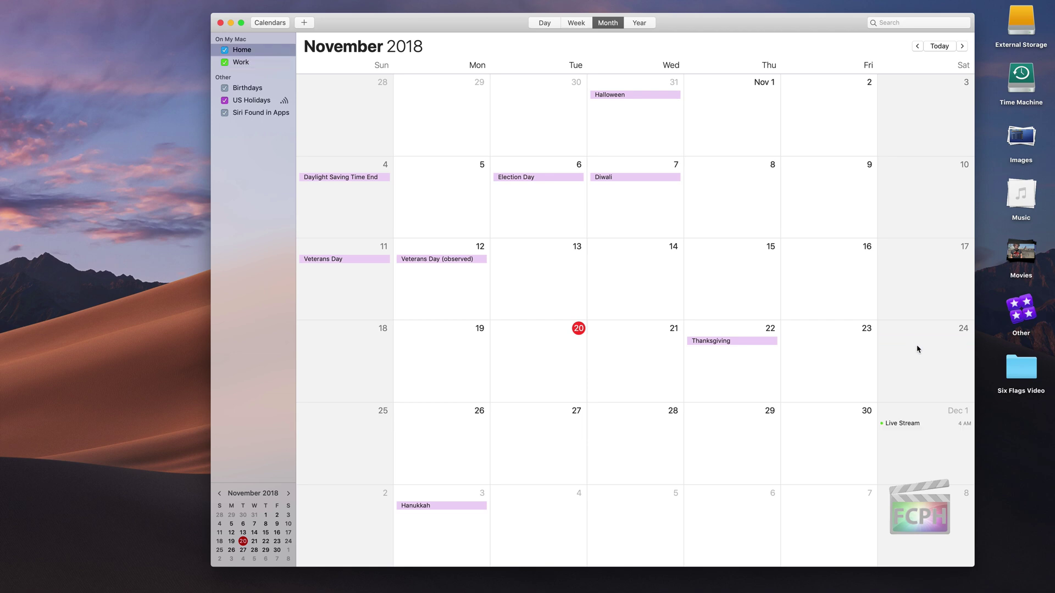